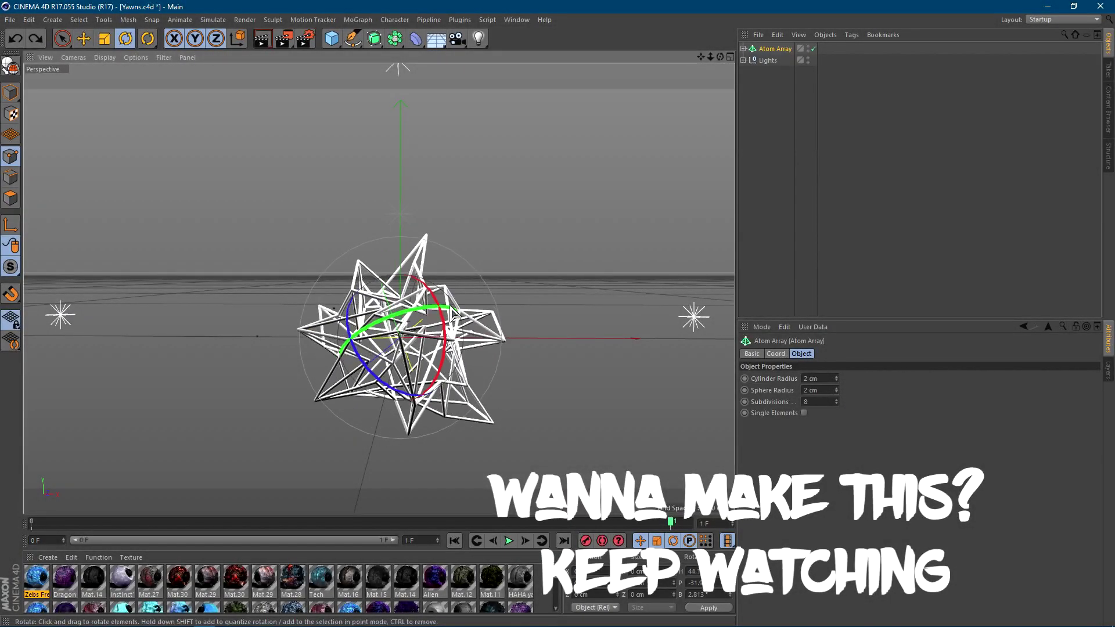
- Spin the finished spiky Cloner to show it, then undo back to only the Lights object
left_click_drag(451, 311, 370, 317)
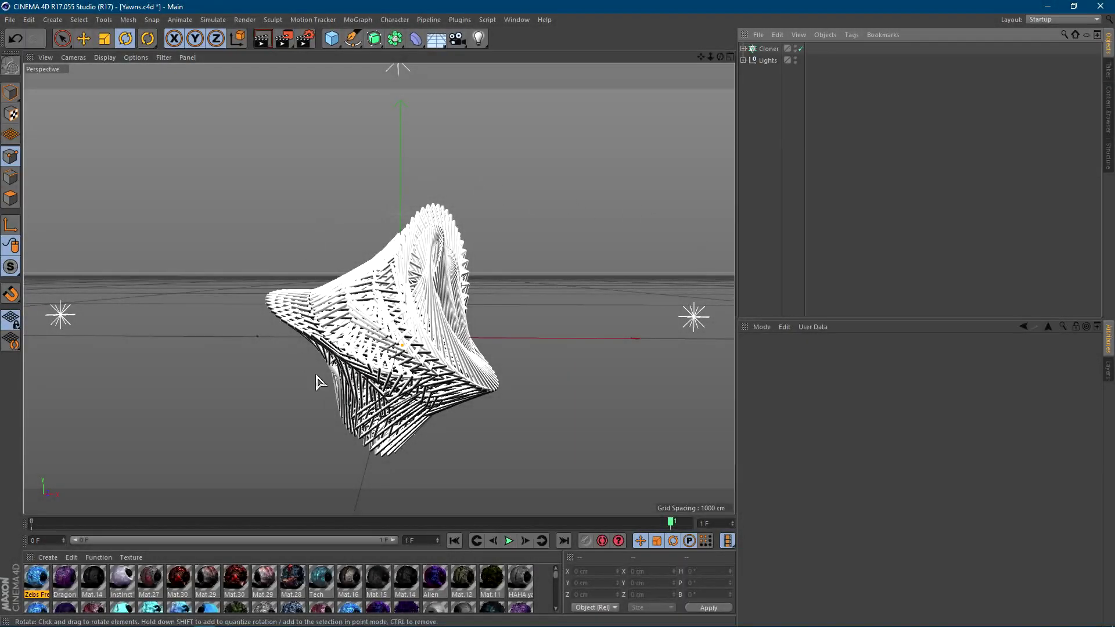
left_click(768, 48)
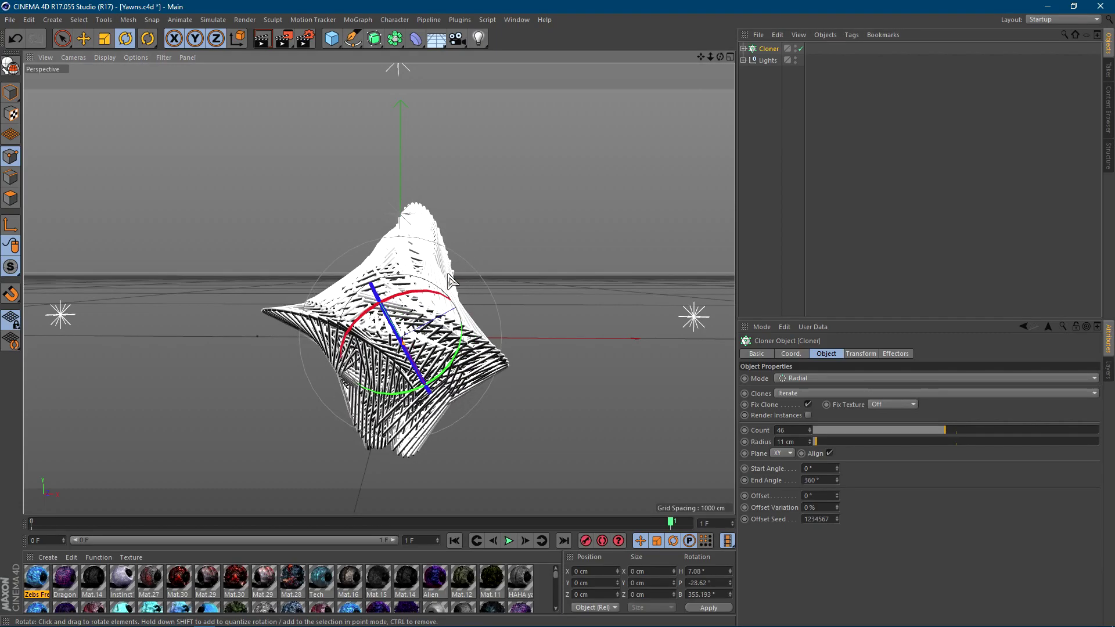
left_click_drag(348, 357, 480, 318)
key("ctrl+z")
key("ctrl+z")
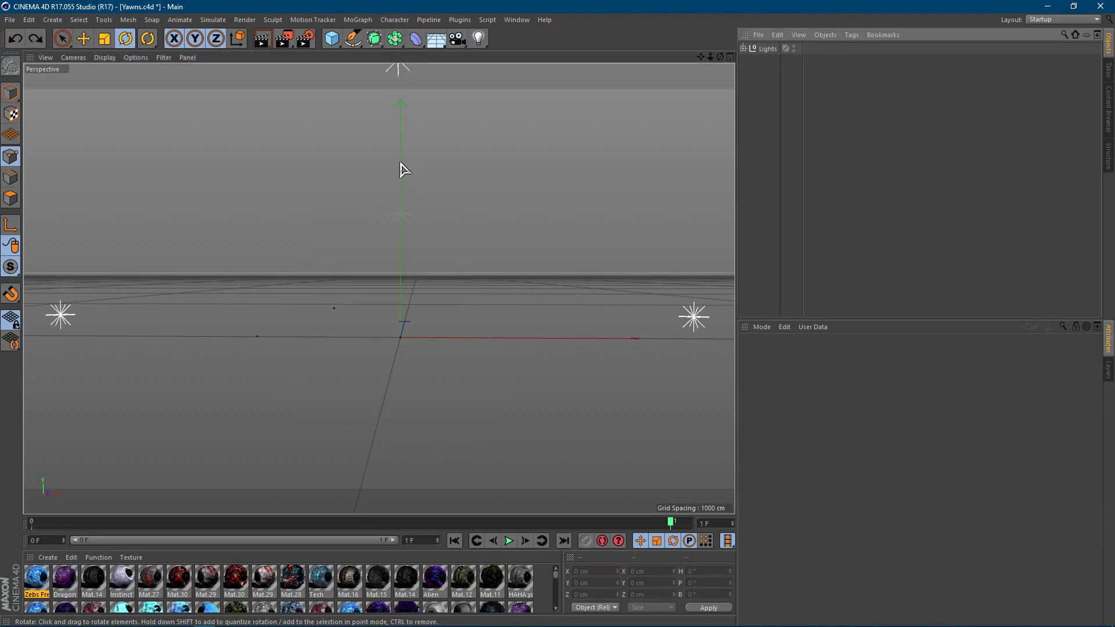
- Add a Platonic solid and set its Type to Bucky
left_click(333, 40)
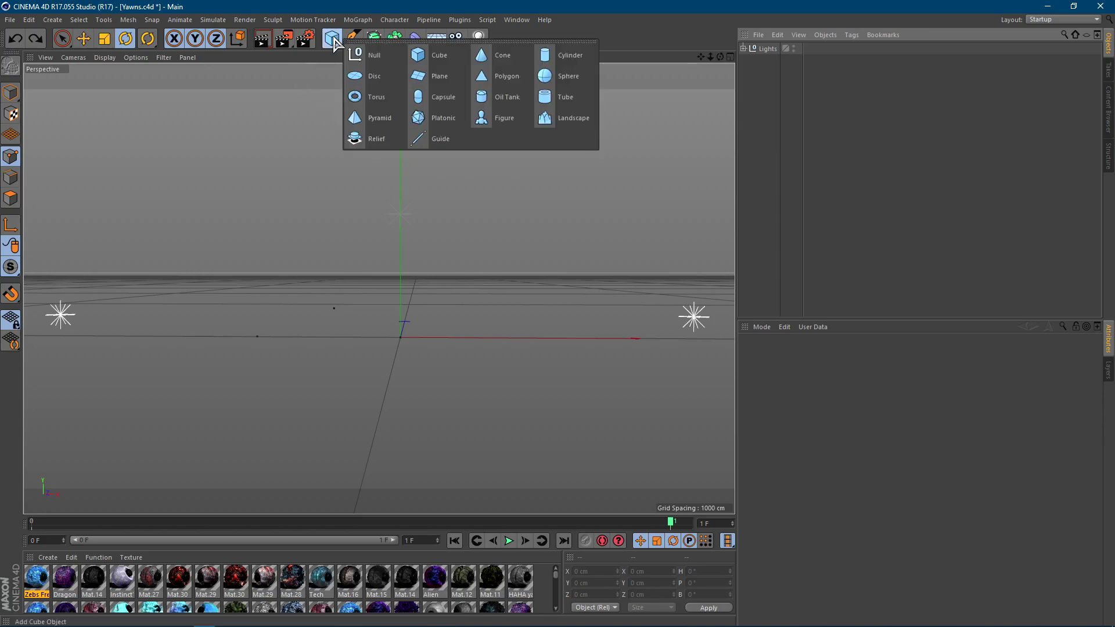
left_click(437, 122)
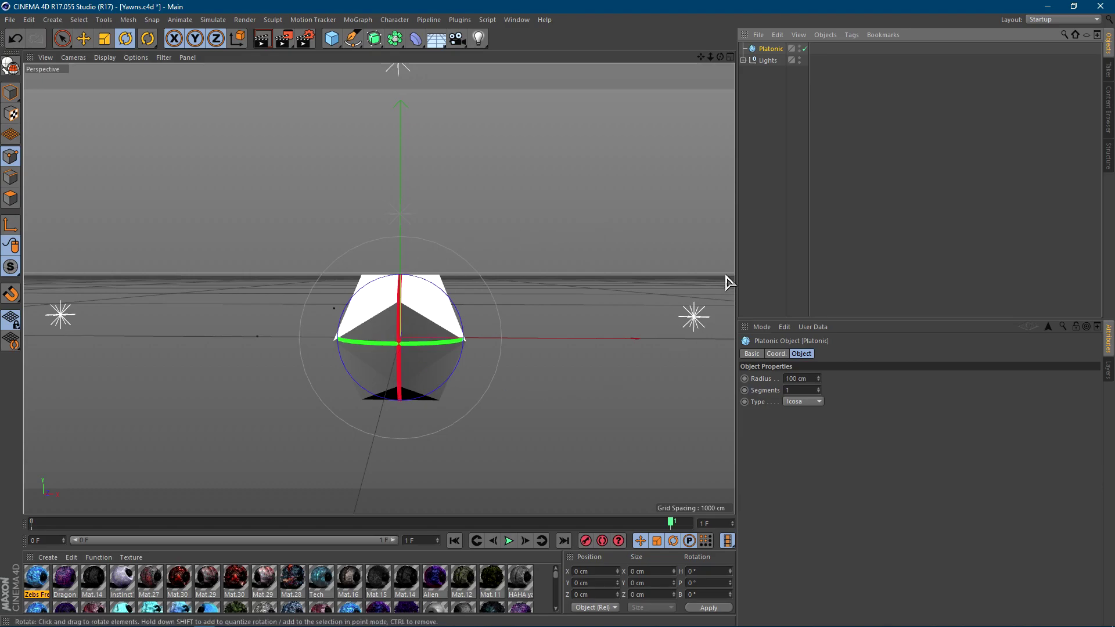
left_click(796, 403)
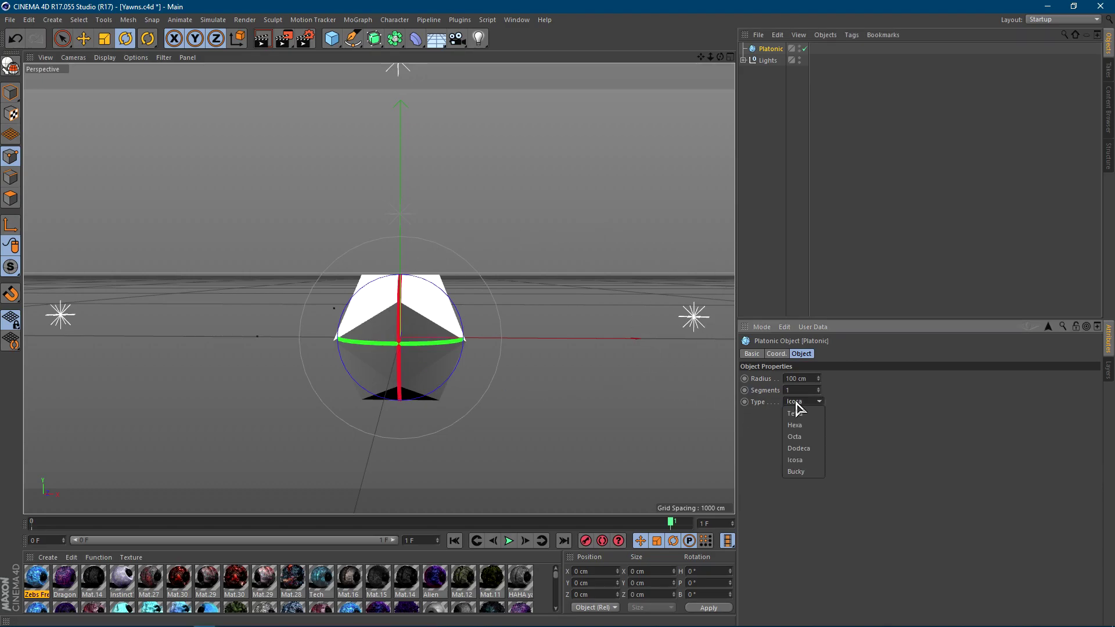
left_click(800, 469)
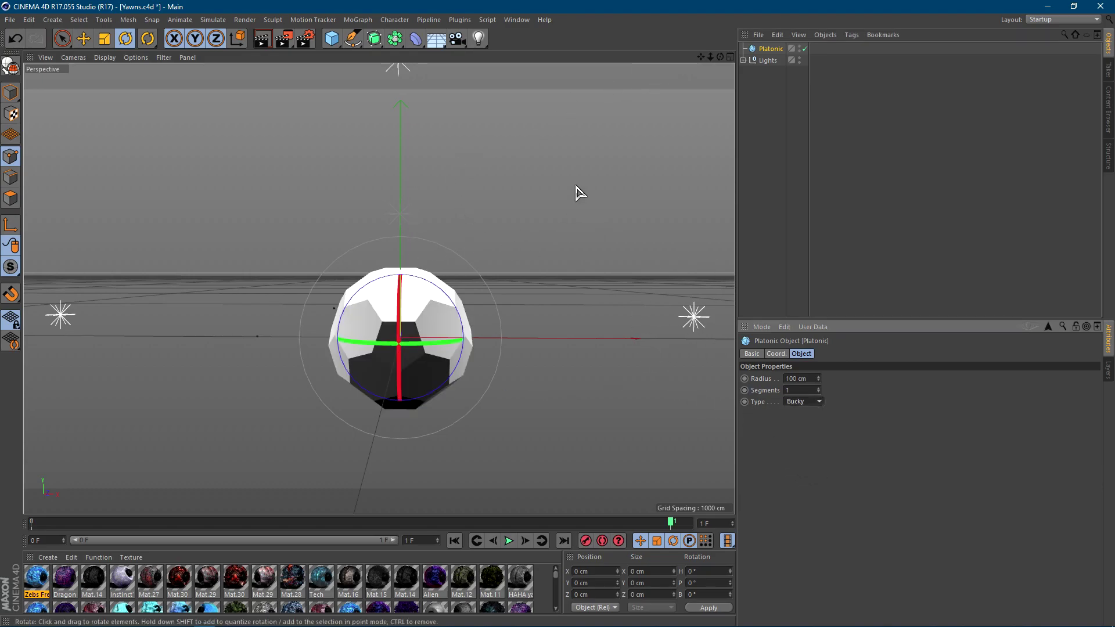
- Nest the Platonic inside a new Atom Array with 2 cm sphere radius, then collapse it
left_click_drag(394, 46, 526, 58)
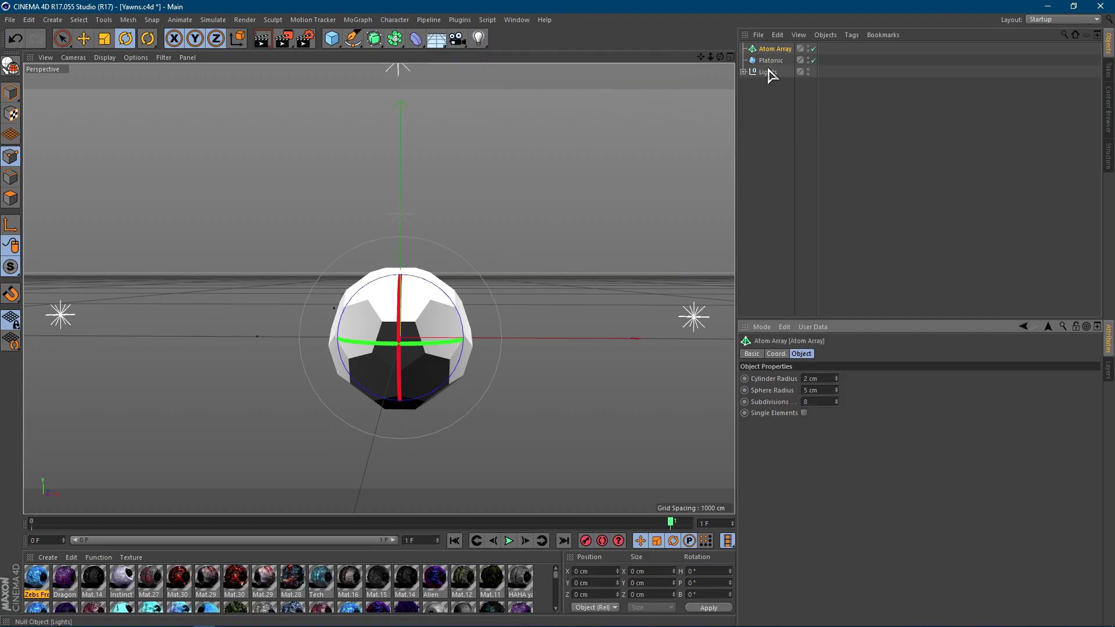
left_click_drag(774, 65, 776, 55)
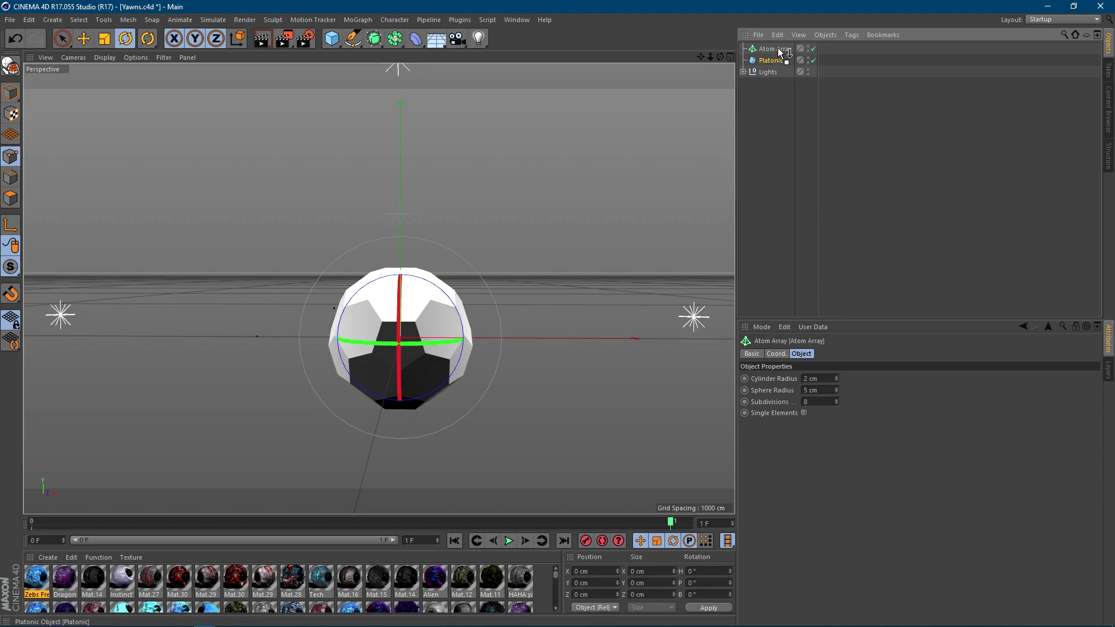
left_click_drag(784, 53, 777, 50)
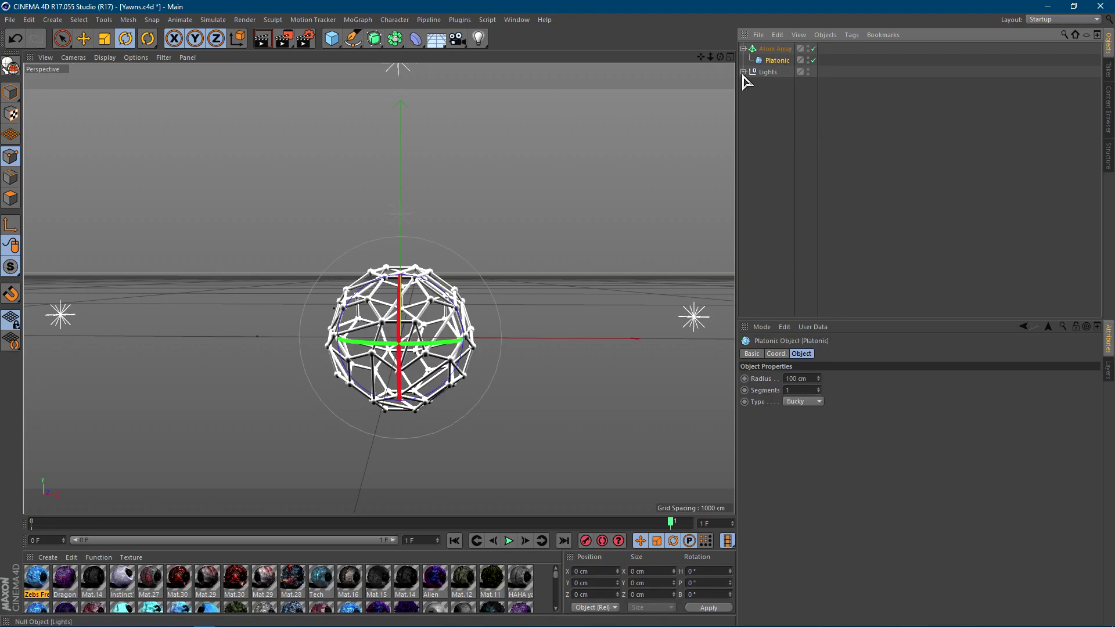
left_click(776, 49)
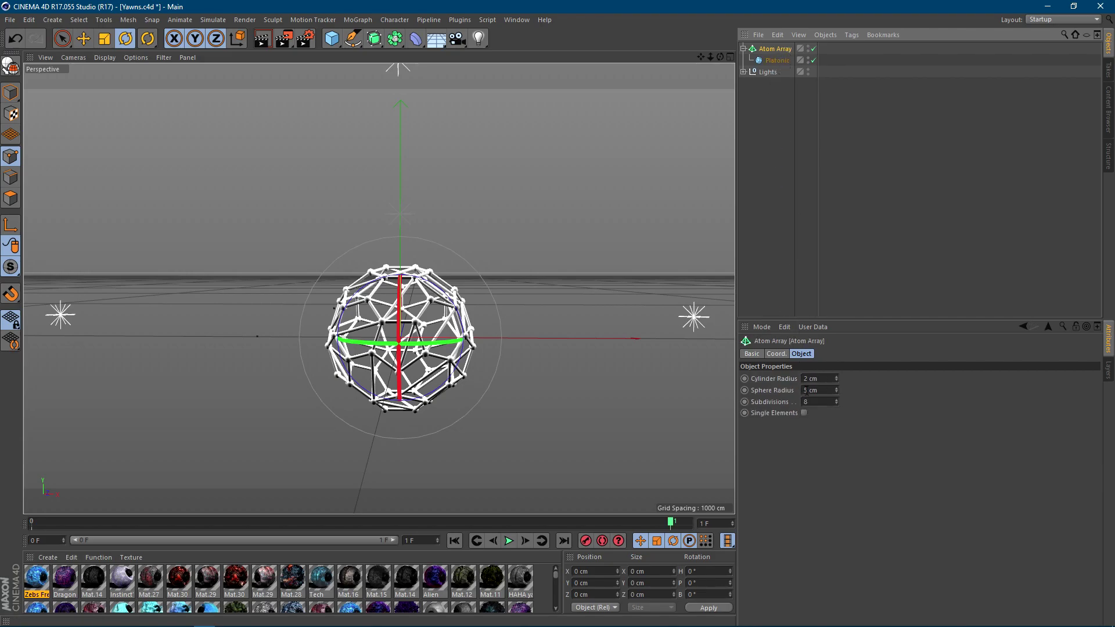
left_click(807, 389)
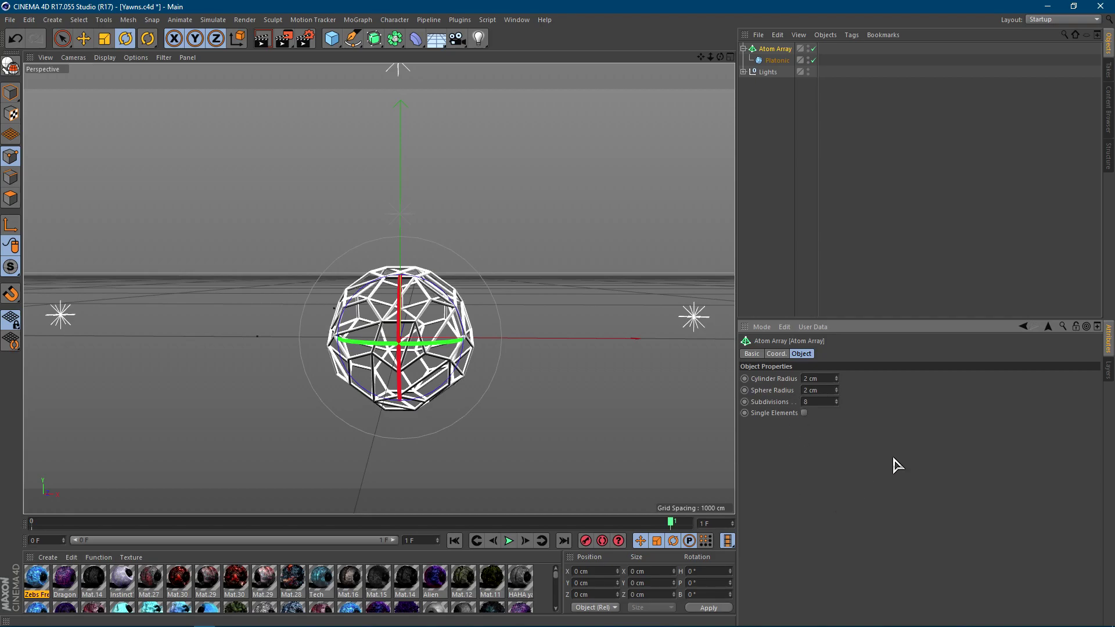
left_click(743, 48)
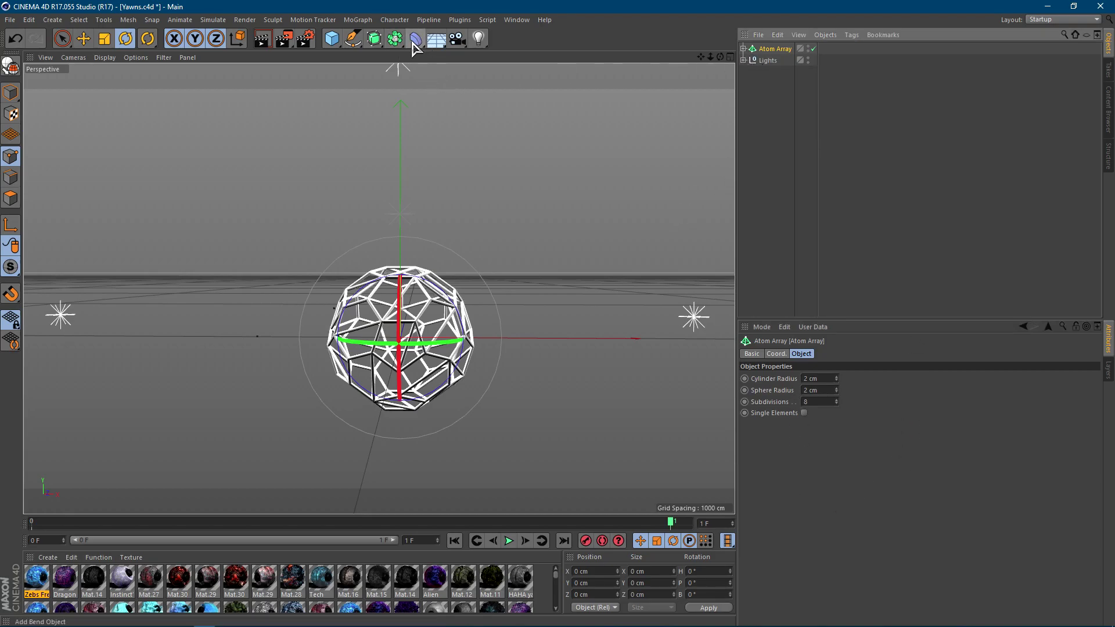
- Add a Displacer deformer and nest it under the Platonic
left_click(417, 44)
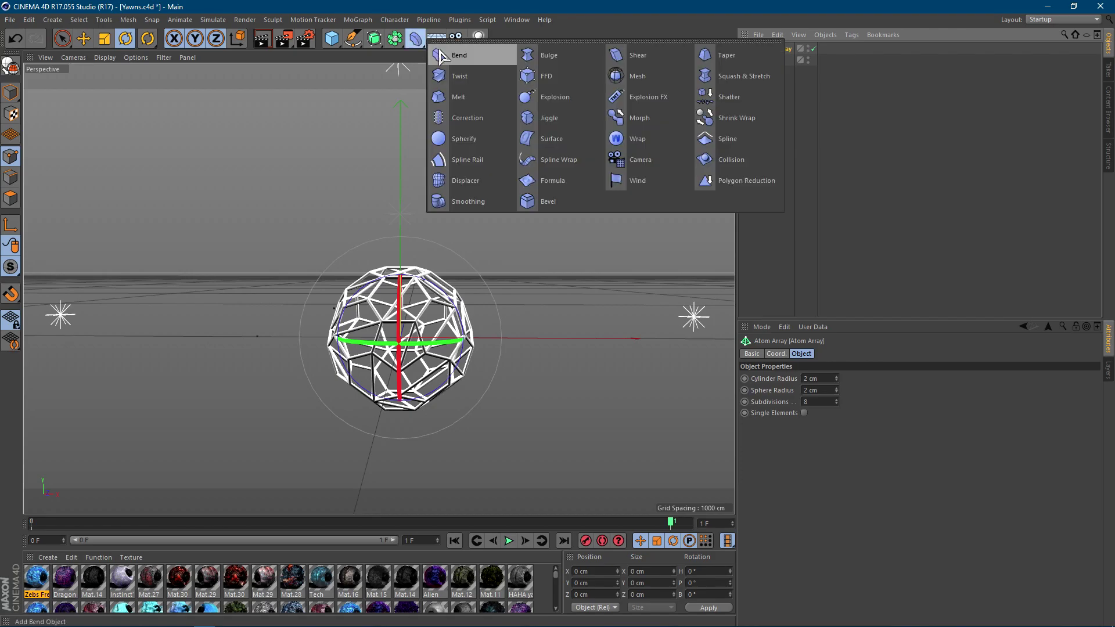
left_click(468, 182)
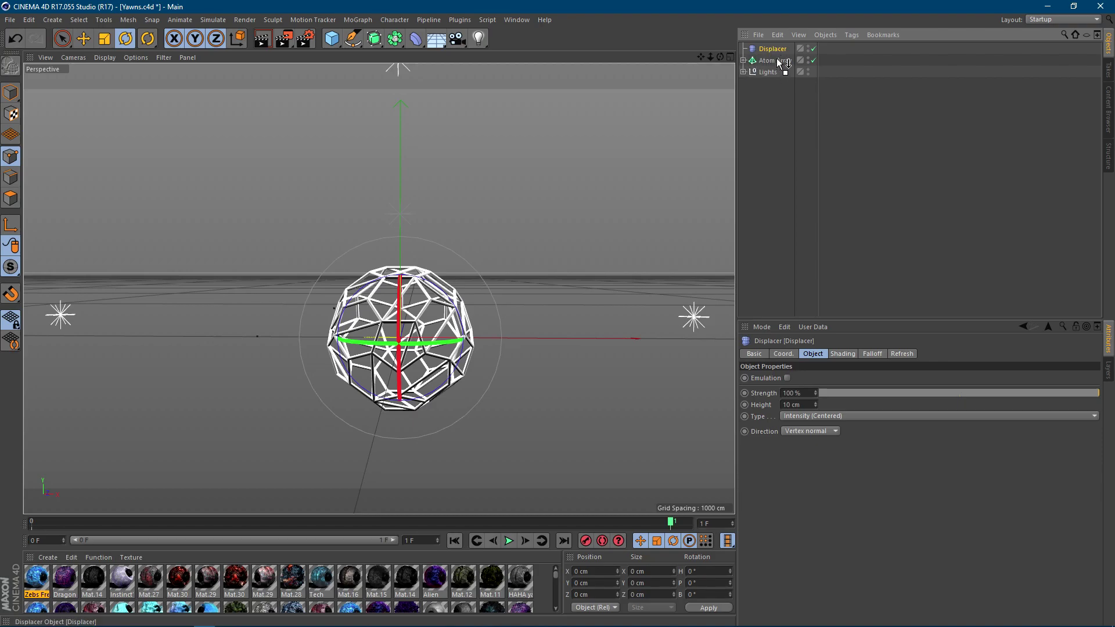
left_click_drag(780, 62, 779, 62)
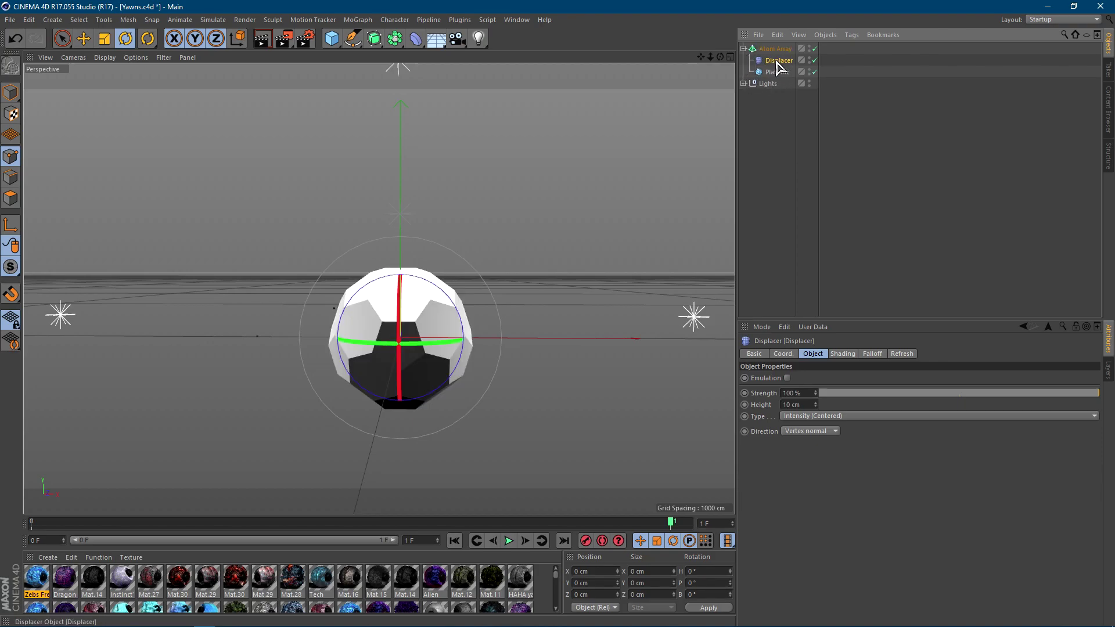
left_click_drag(779, 72, 779, 72)
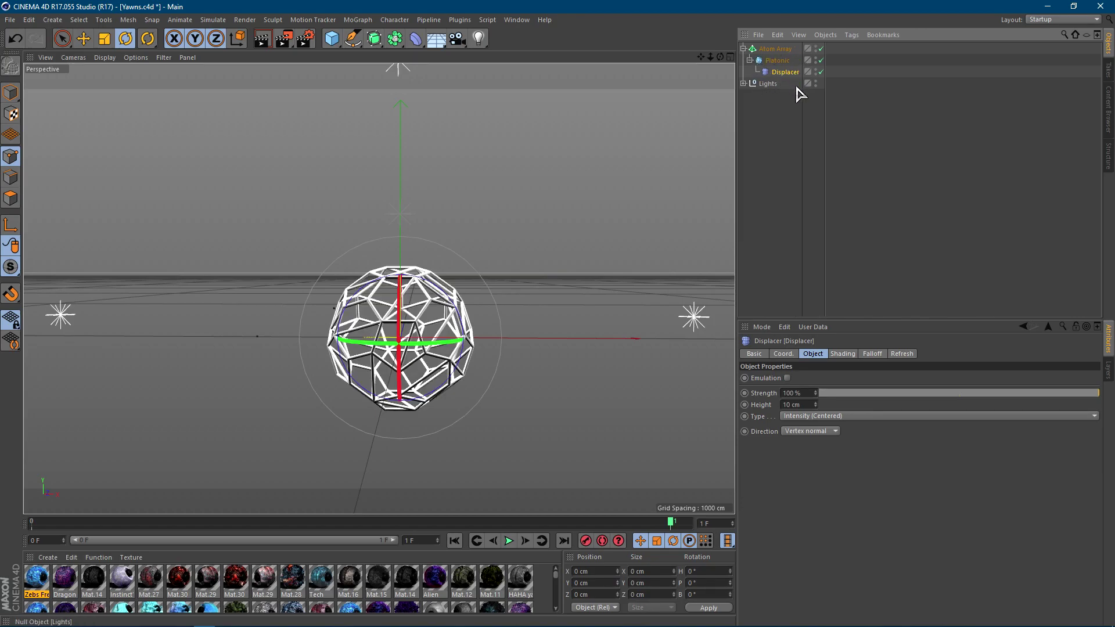
- Give the Displacer a Noise shader and set its strength to -46%
left_click(845, 354)
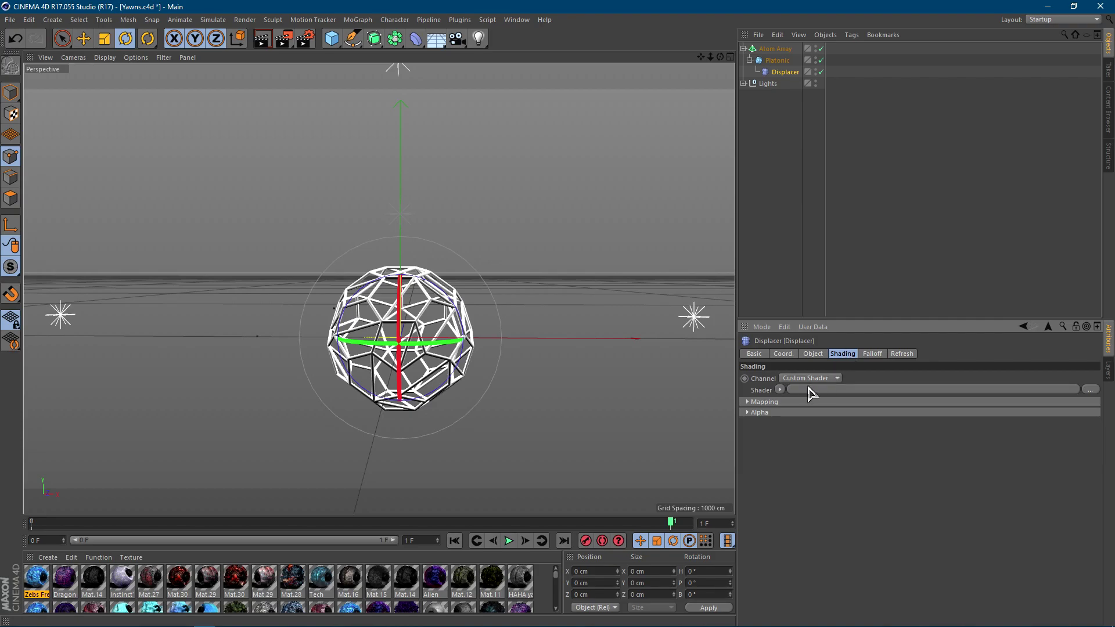
left_click(780, 387)
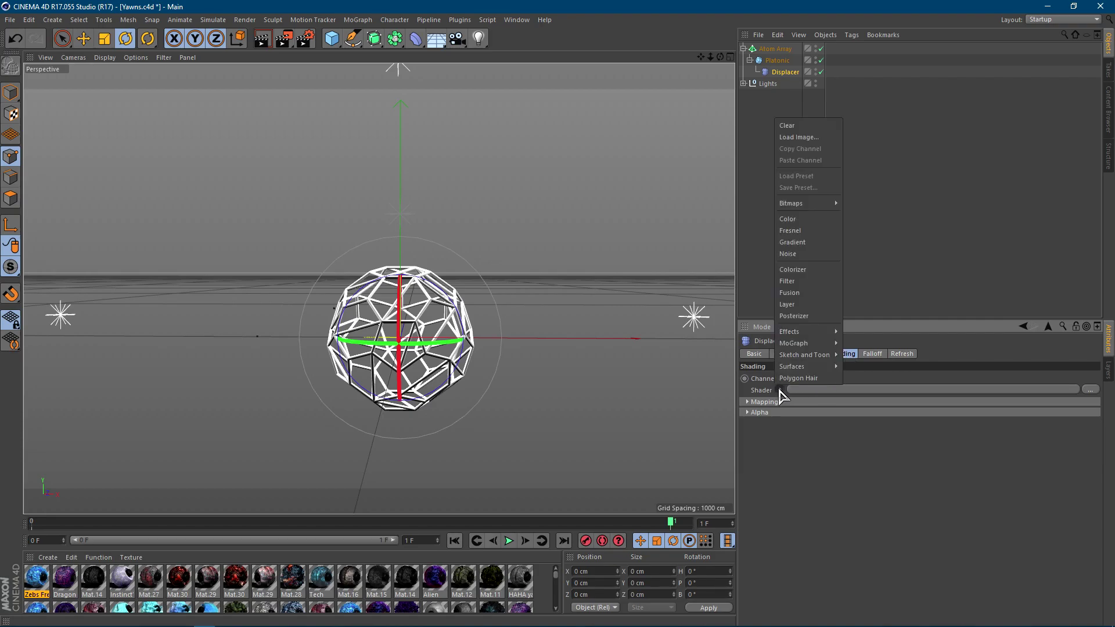
left_click(811, 256)
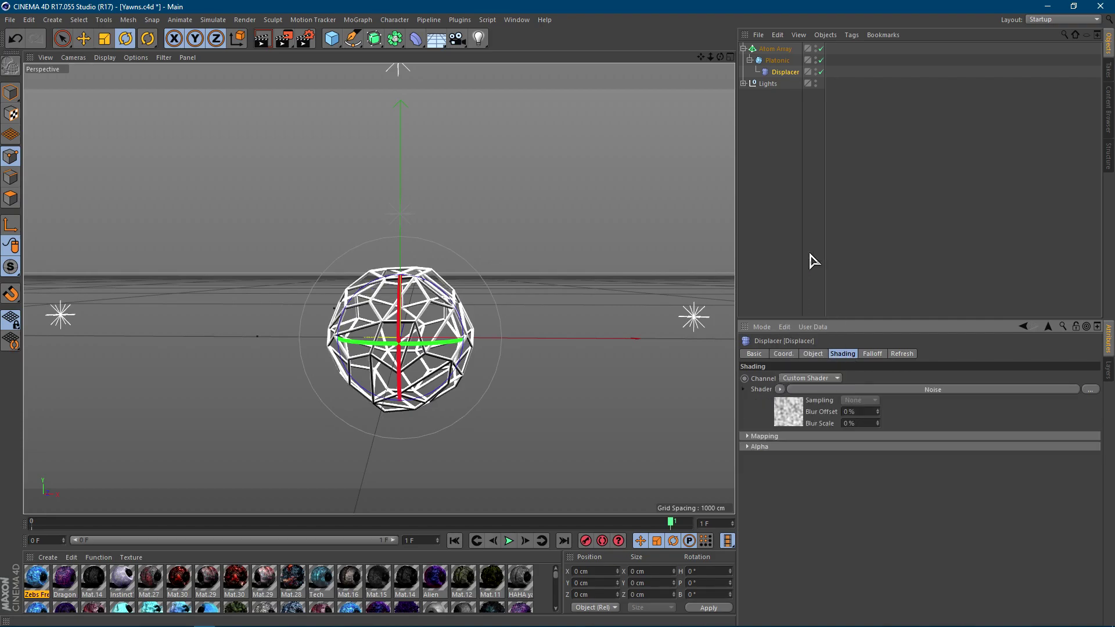
left_click(815, 355)
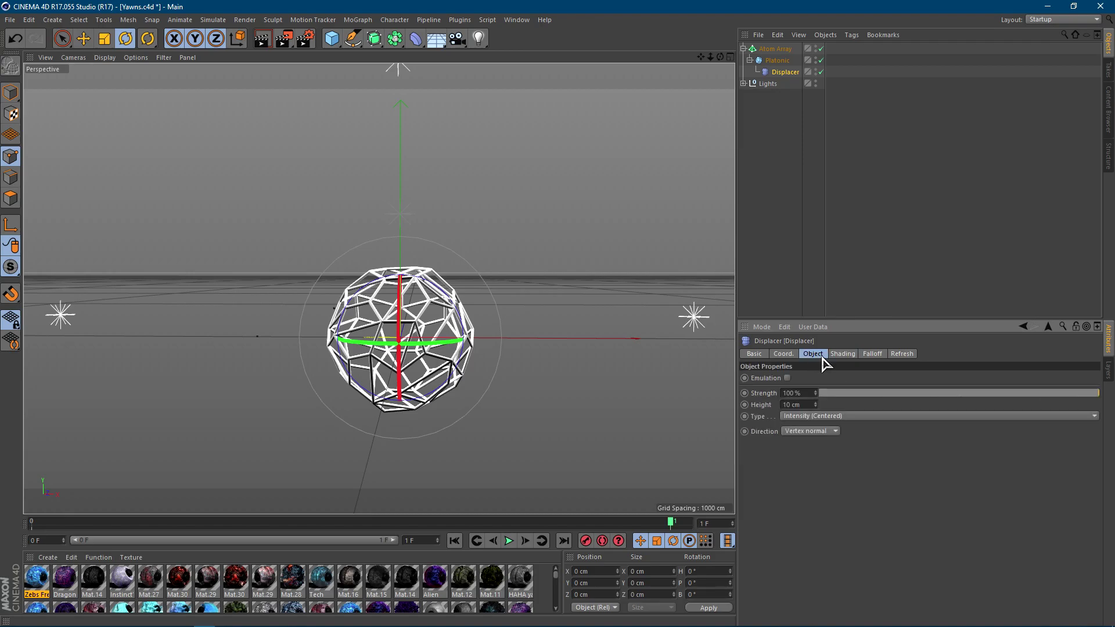
left_click_drag(860, 397, 898, 409)
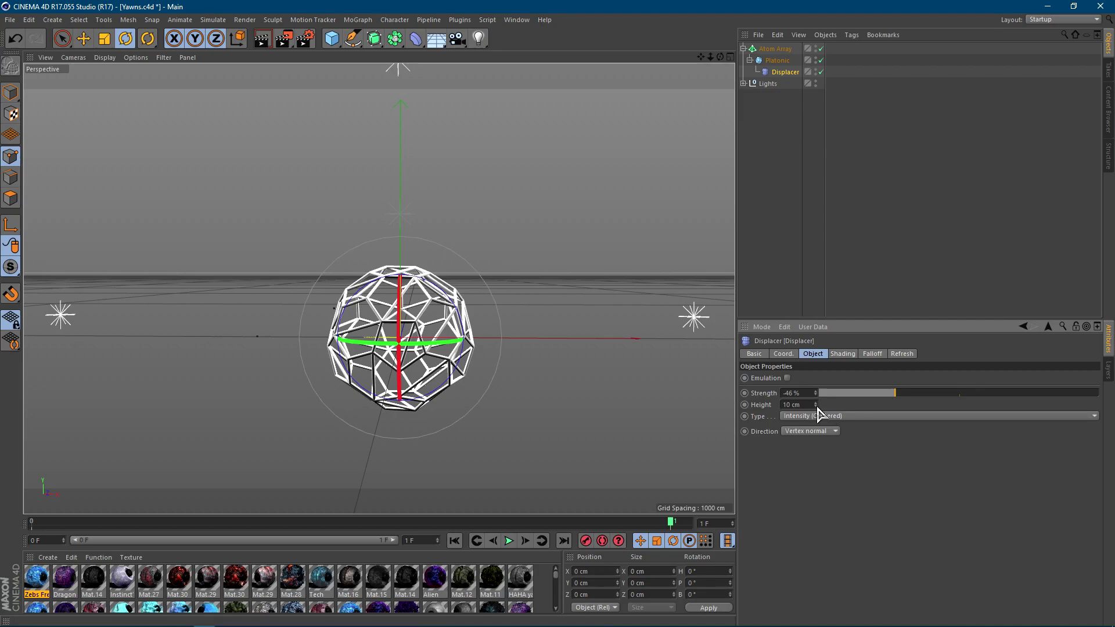
- Try a higher displacement height, undo it, then collapse and select the Atom Array
mouse_move(815, 405)
left_mouse_down()
mouse_move(854, 396)
mouse_move(820, 407)
left_mouse_up()
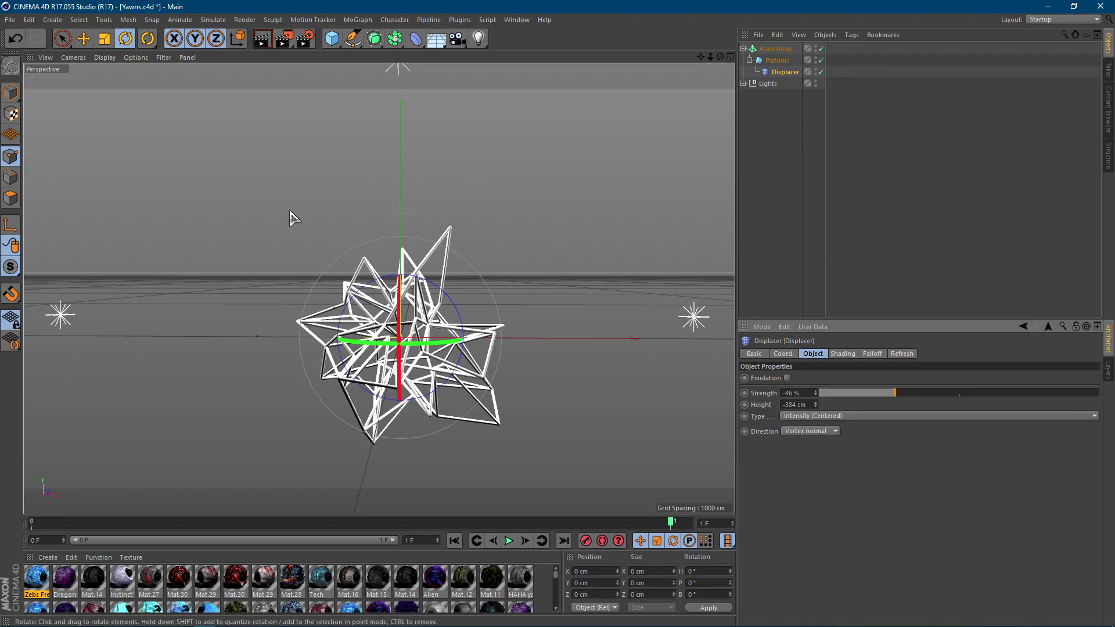
key("ctrl+z")
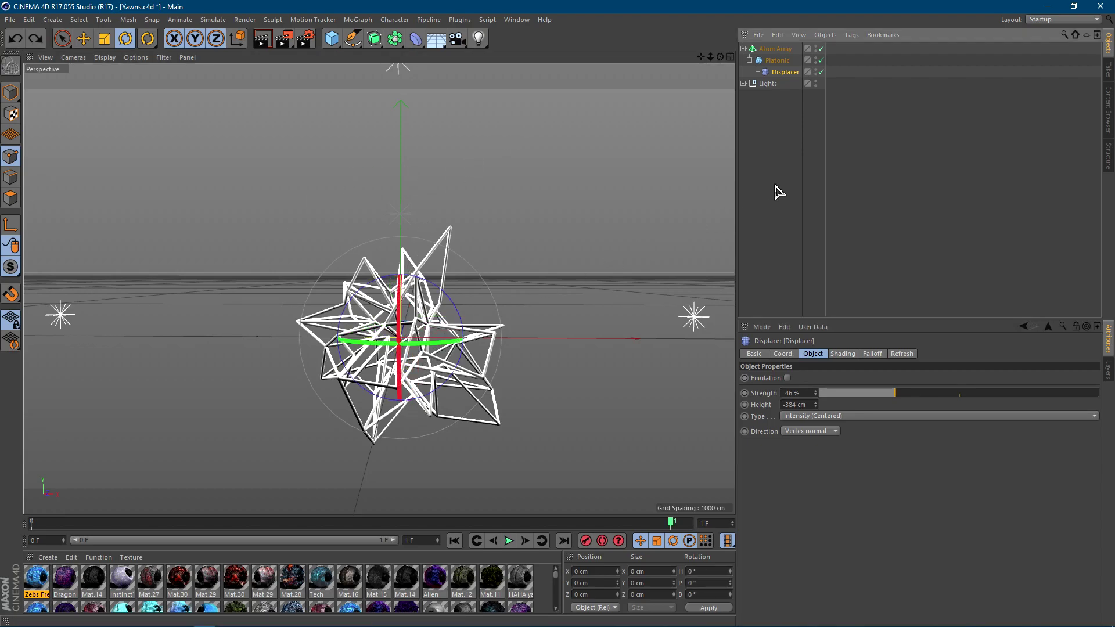
left_click(743, 49)
left_click(775, 49)
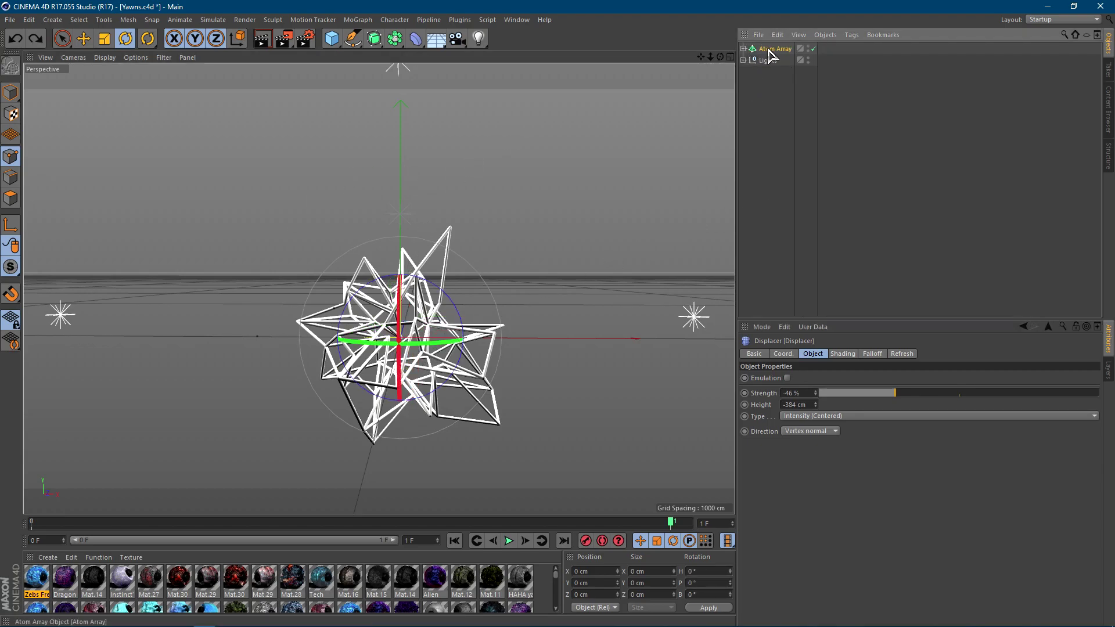
- Rotate the spiky sphere to inspect it, undoing back to 0° rotation
left_click_drag(433, 397, 453, 339)
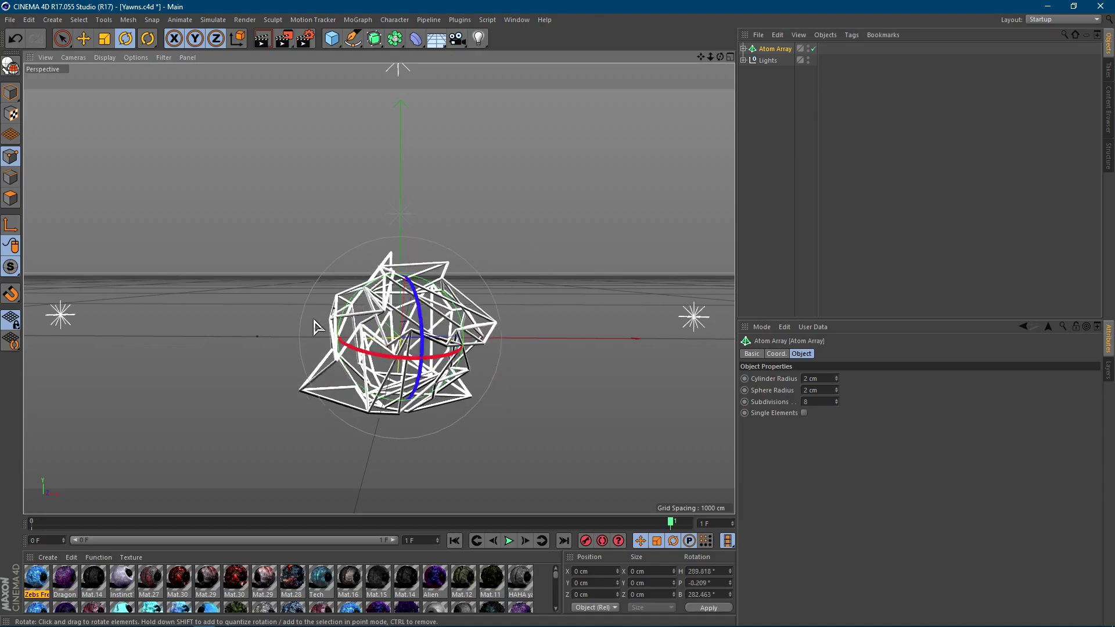
left_click_drag(323, 428, 416, 313)
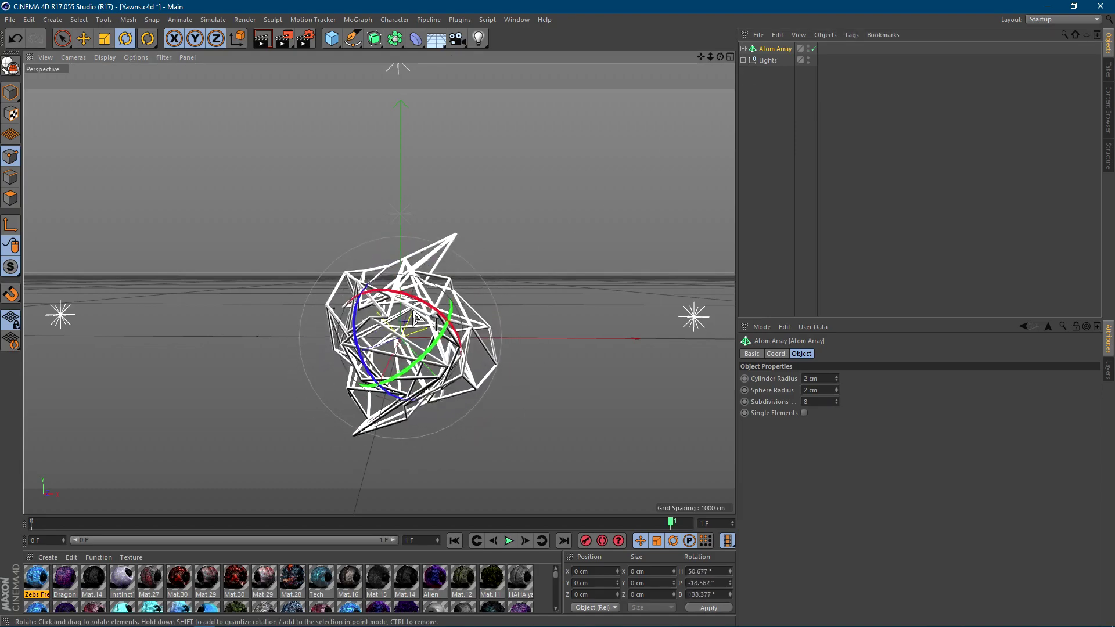
left_click_drag(463, 401, 441, 219)
key("ctrl+z")
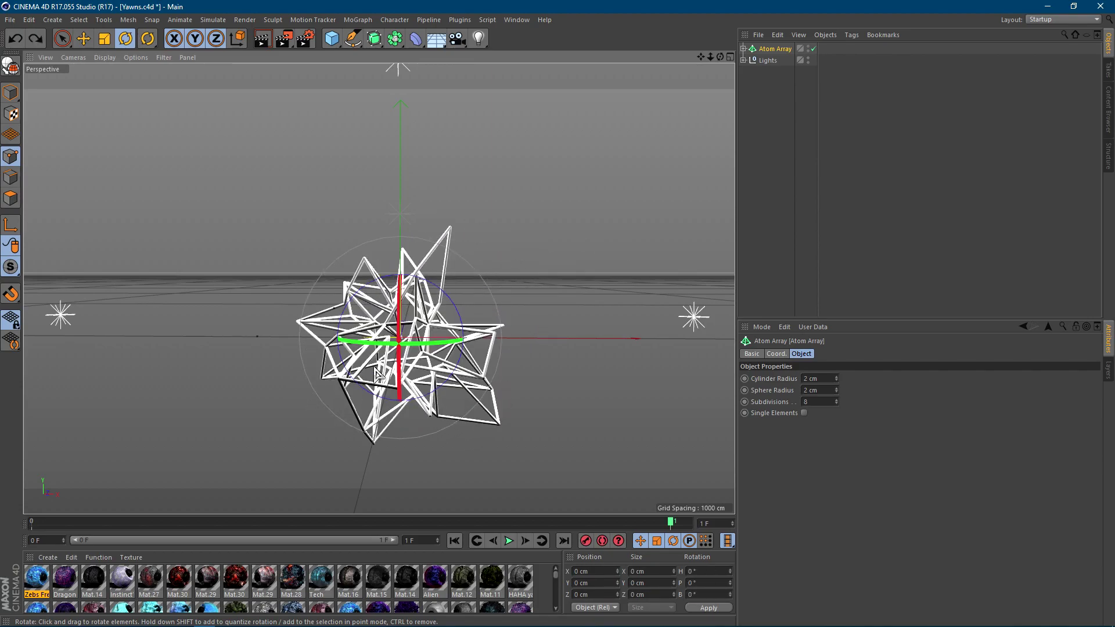
left_click_drag(378, 375, 422, 339)
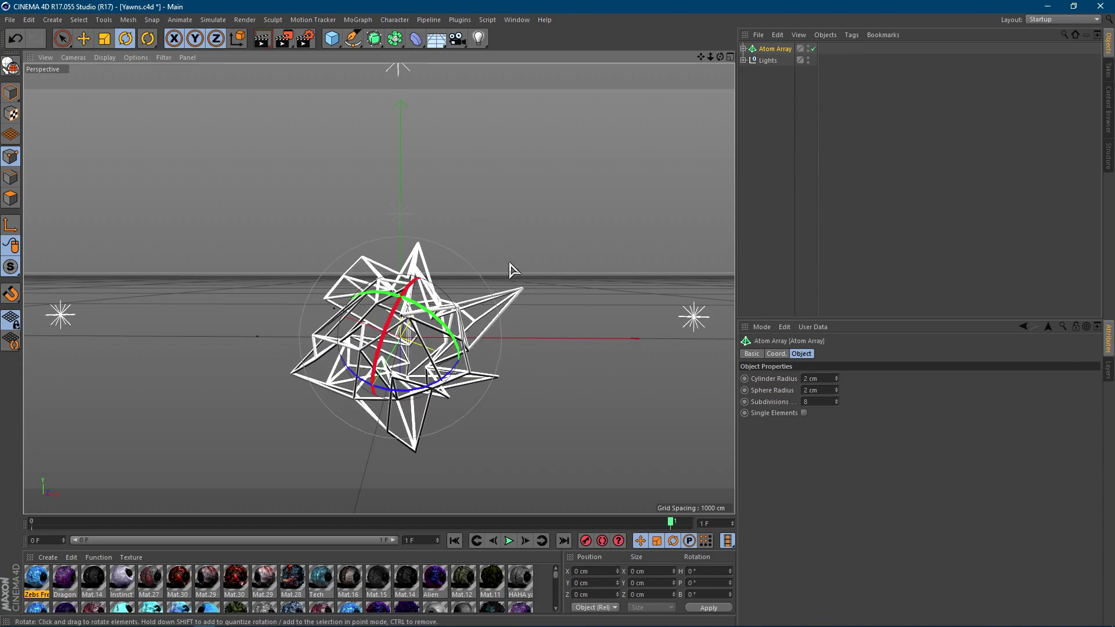
key("ctrl+z")
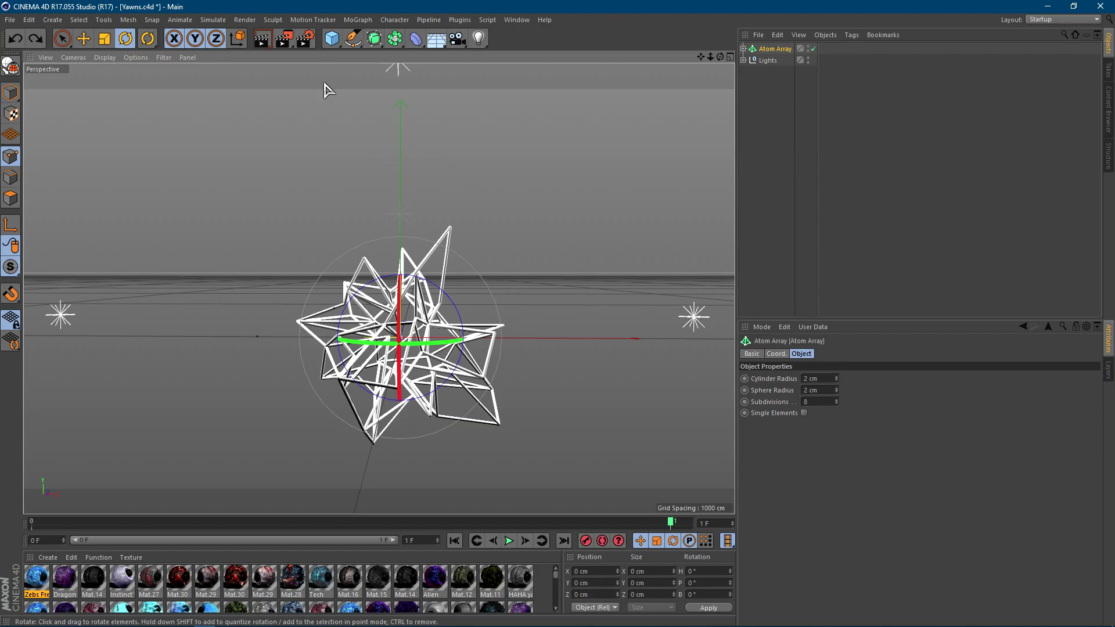
left_click(358, 19)
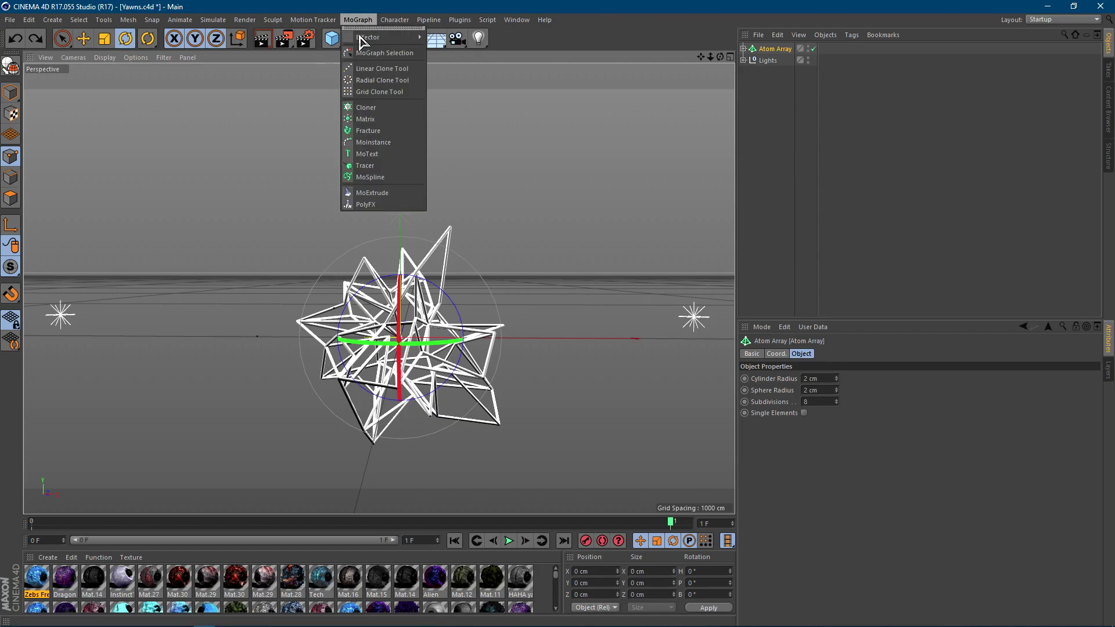
- Add a Cloner and make the Atom Array its child
left_click(371, 110)
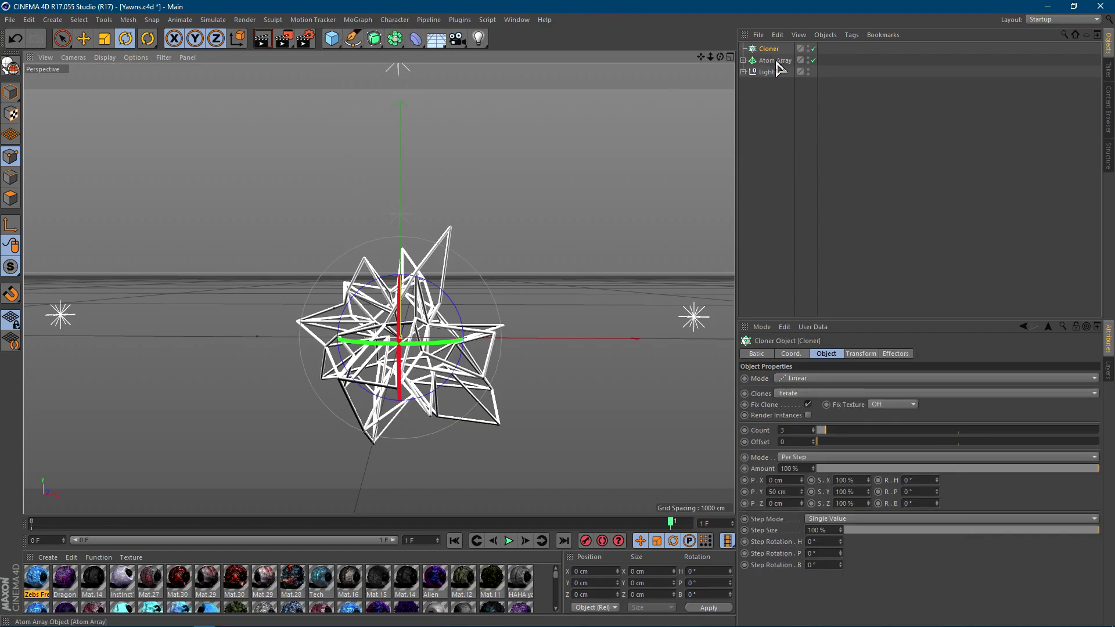
left_click_drag(772, 61, 768, 49)
left_click(744, 49)
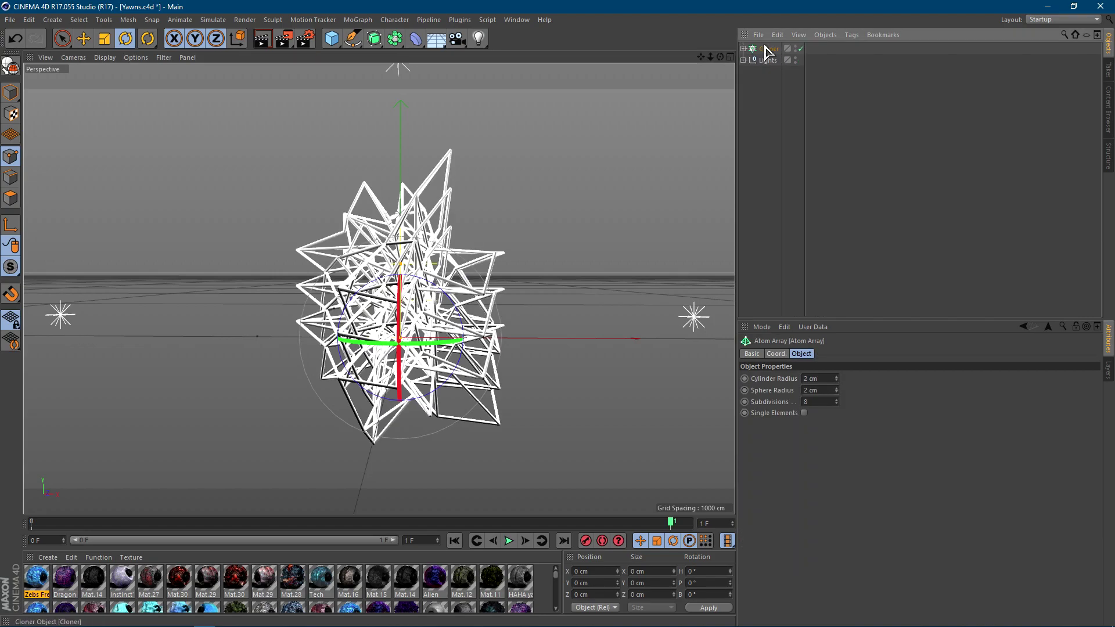
left_click(769, 50)
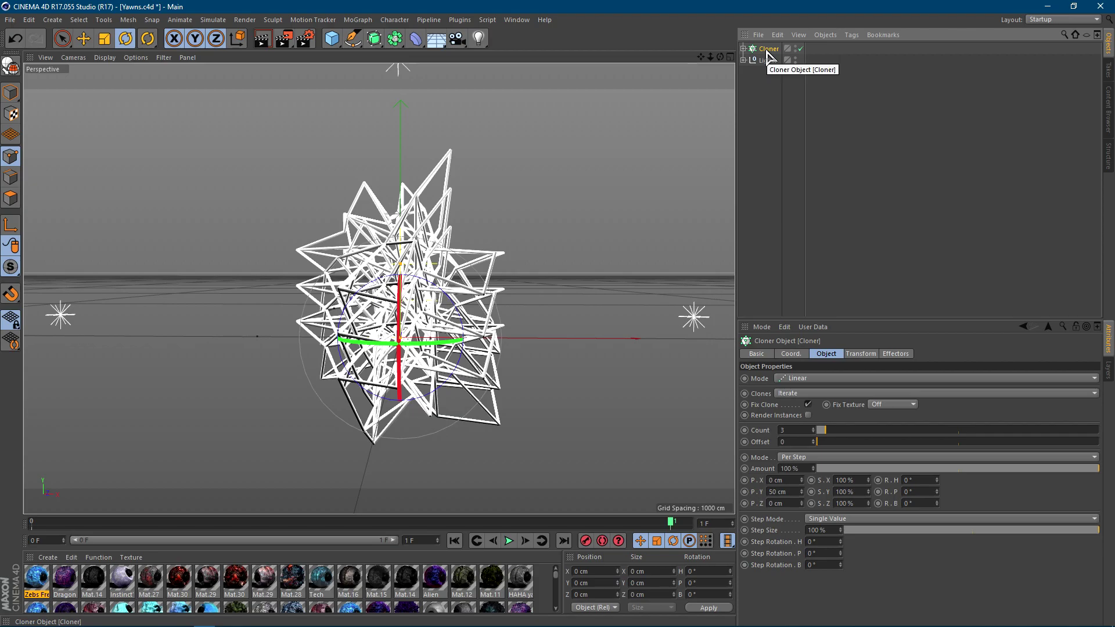
- Set the Cloner's Mode to Radial, inspect the result, and enable Fix Clone
left_click(794, 379)
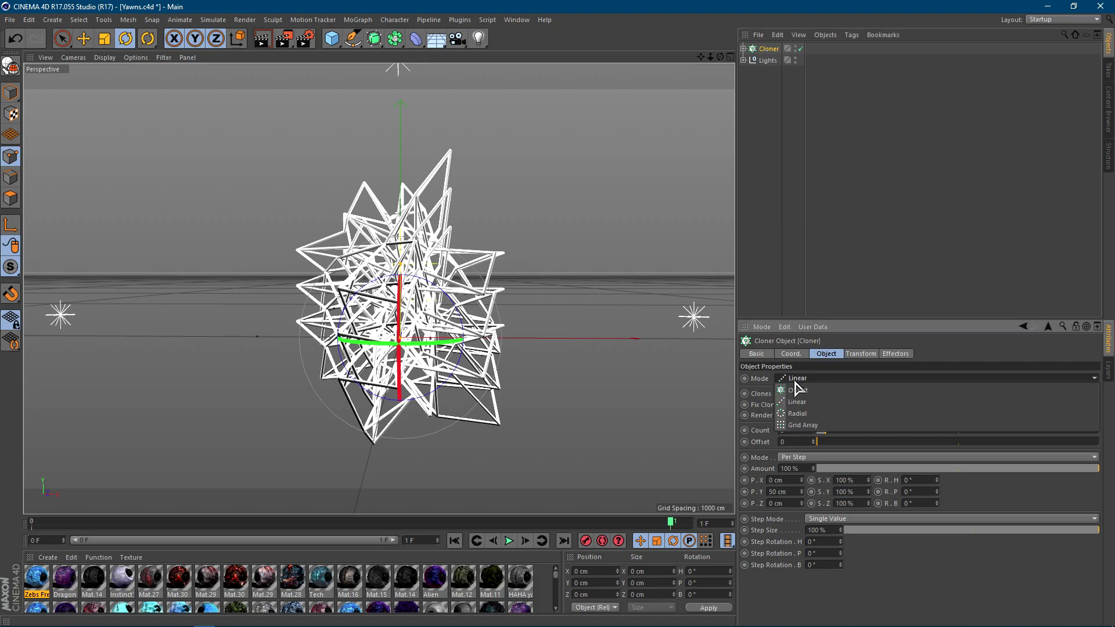
left_click(808, 415)
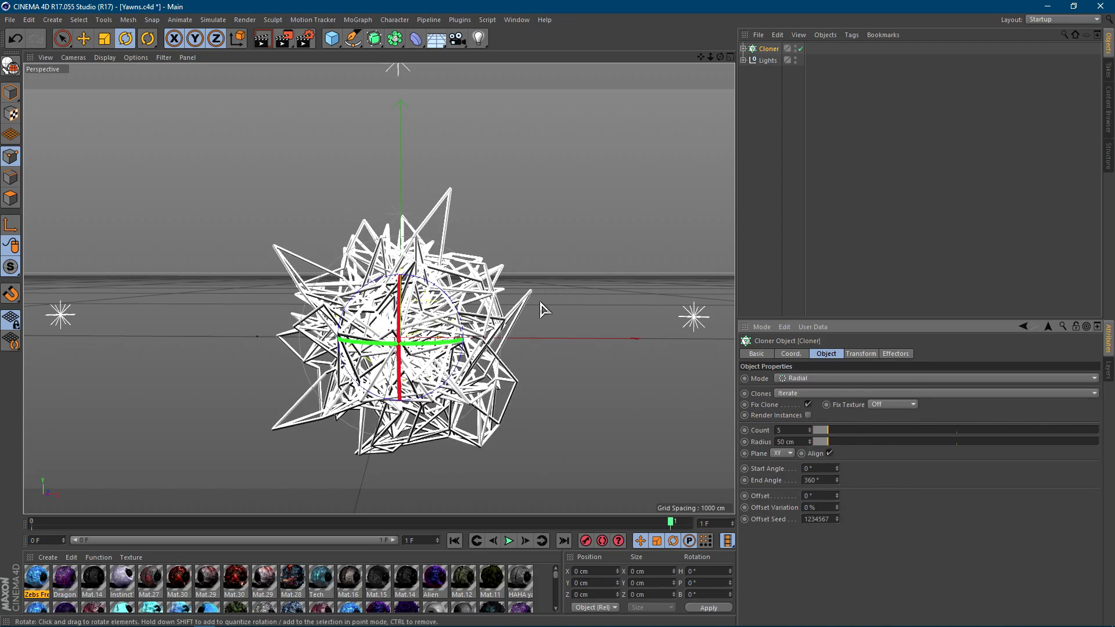
left_click_drag(433, 371, 524, 253)
key("ctrl+z")
key("ctrl+z")
key("ctrl+z")
key("ctrl+z")
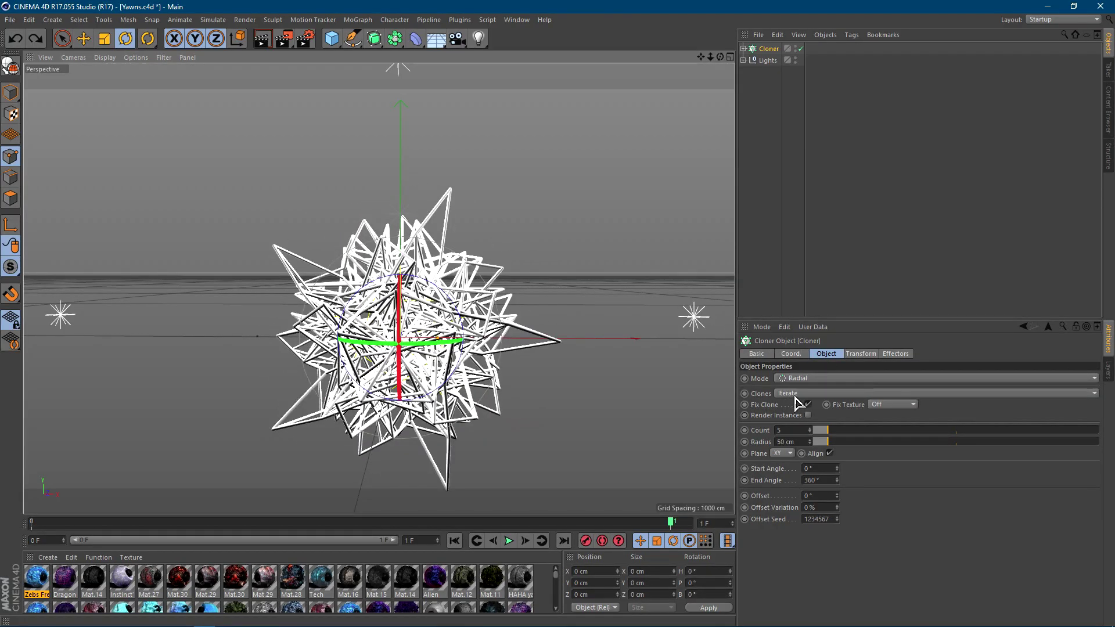
left_click(807, 404)
- Adjust the Cloner's Count slider to 74 clones
left_click_drag(827, 437, 941, 441)
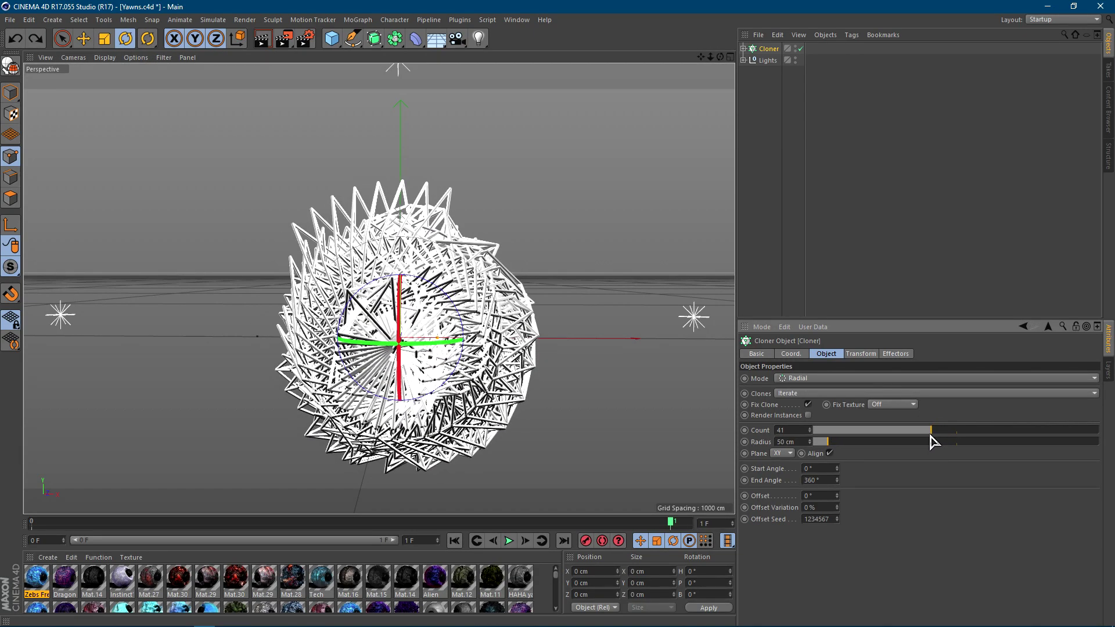
left_click_drag(427, 355, 432, 360)
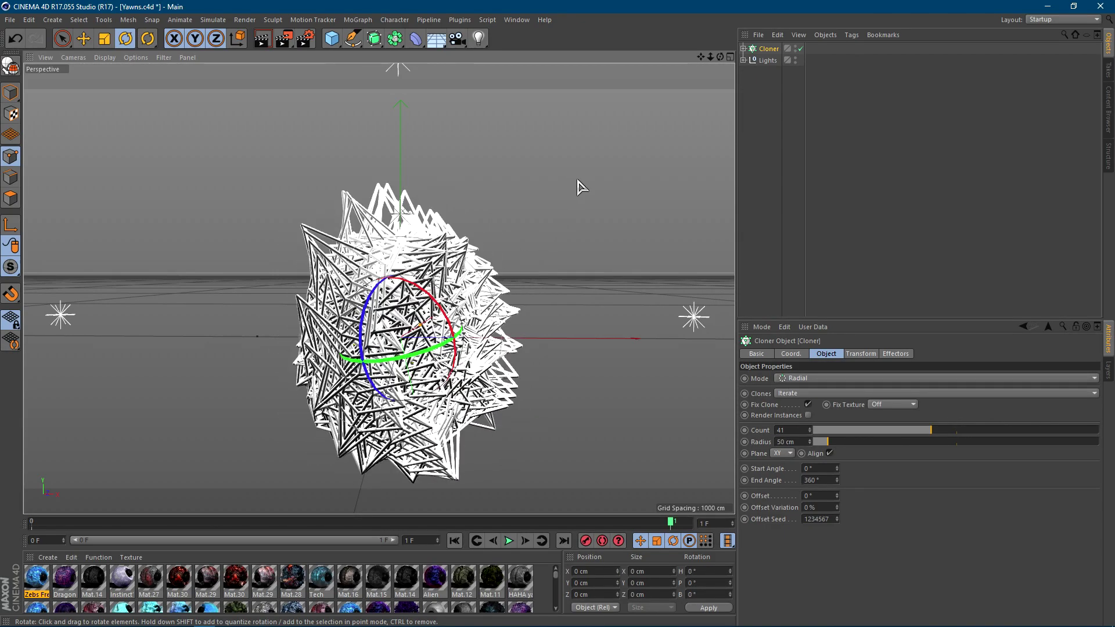
key("ctrl+z")
key("ctrl+z")
left_click_drag(931, 441, 1025, 432)
left_click_drag(375, 290, 518, 245)
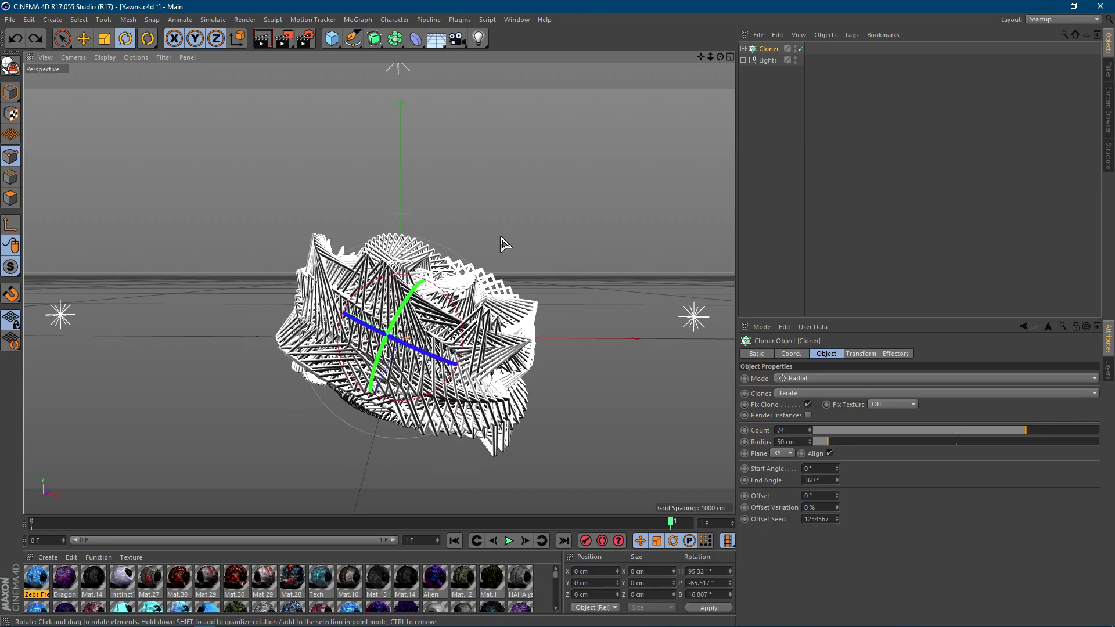
key("ctrl+z")
key("ctrl+z")
key("ctrl+z")
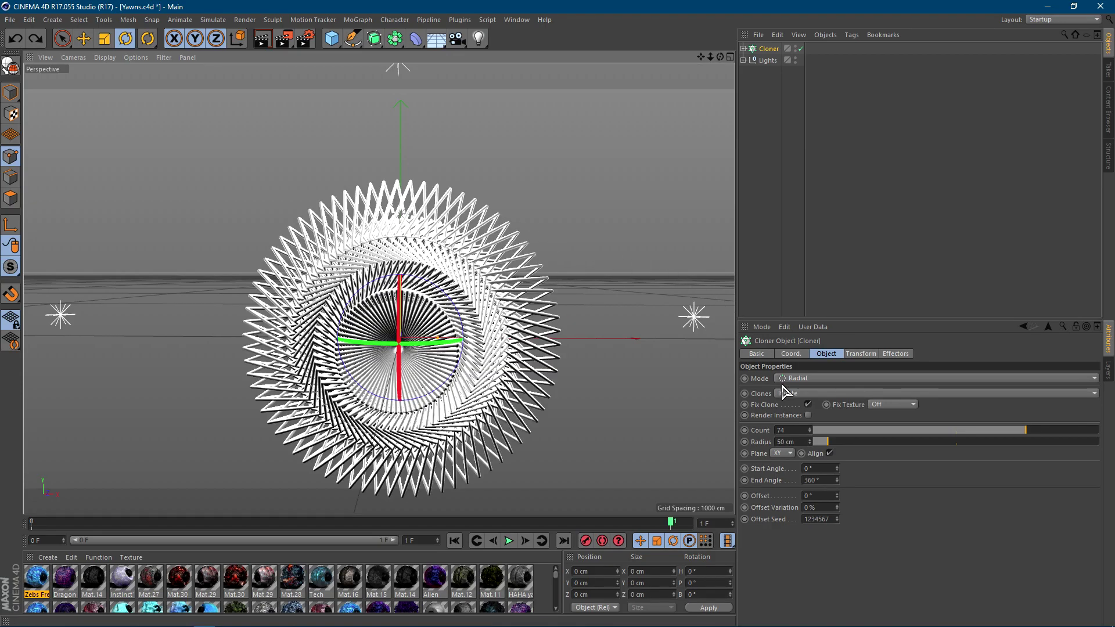
- Switch Clones to Blend, inspect the ring, and apply the Zebs Free Alien material
left_click(793, 394)
left_click(797, 429)
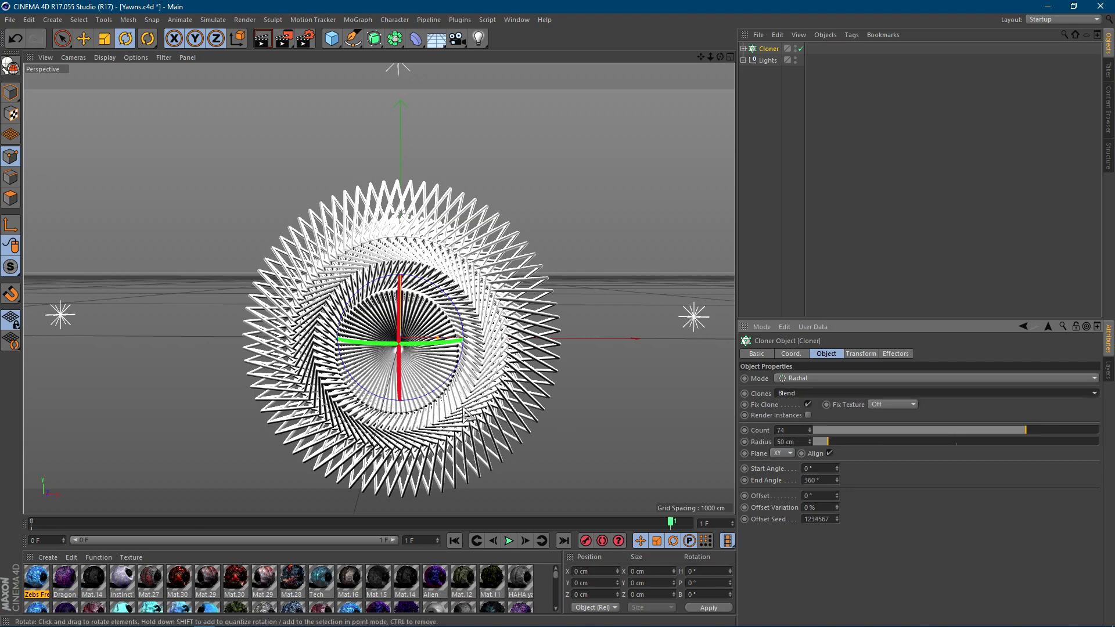
left_click_drag(435, 361, 400, 188)
left_click(427, 188)
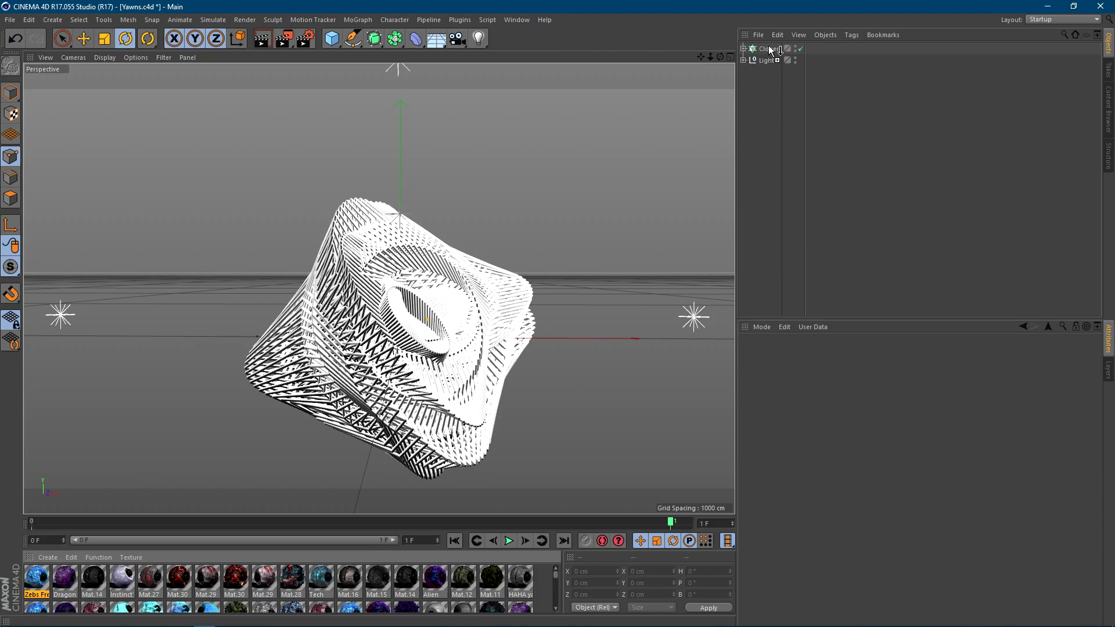
left_click_drag(772, 51, 773, 50)
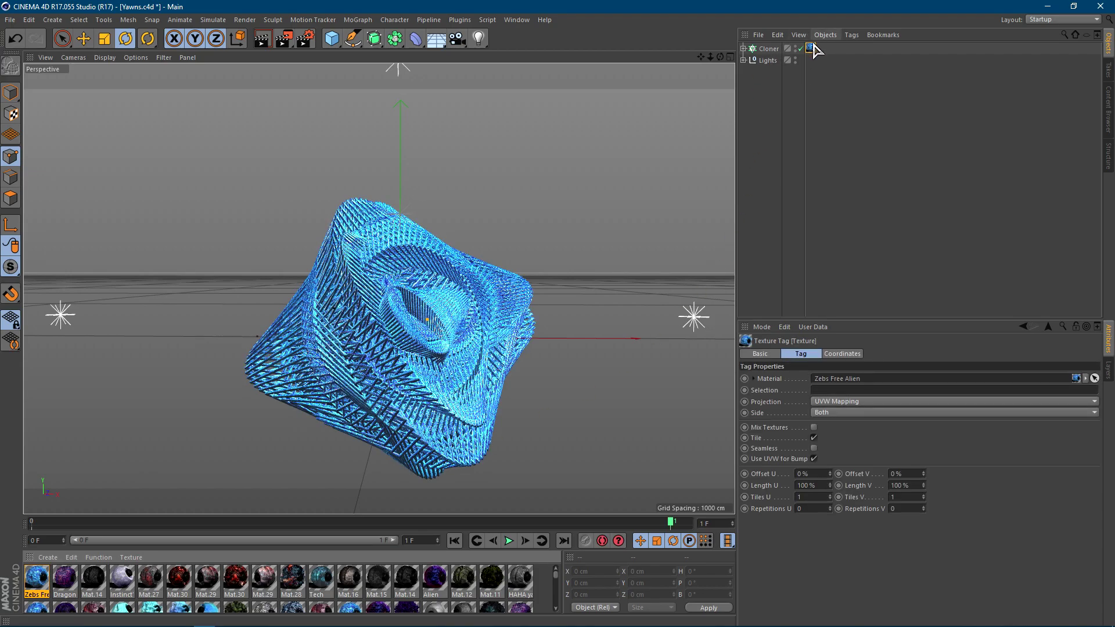
- Set the Zebs Free Alien texture tag's projection to Cubic and inspect the blue sculpture
left_click(837, 401)
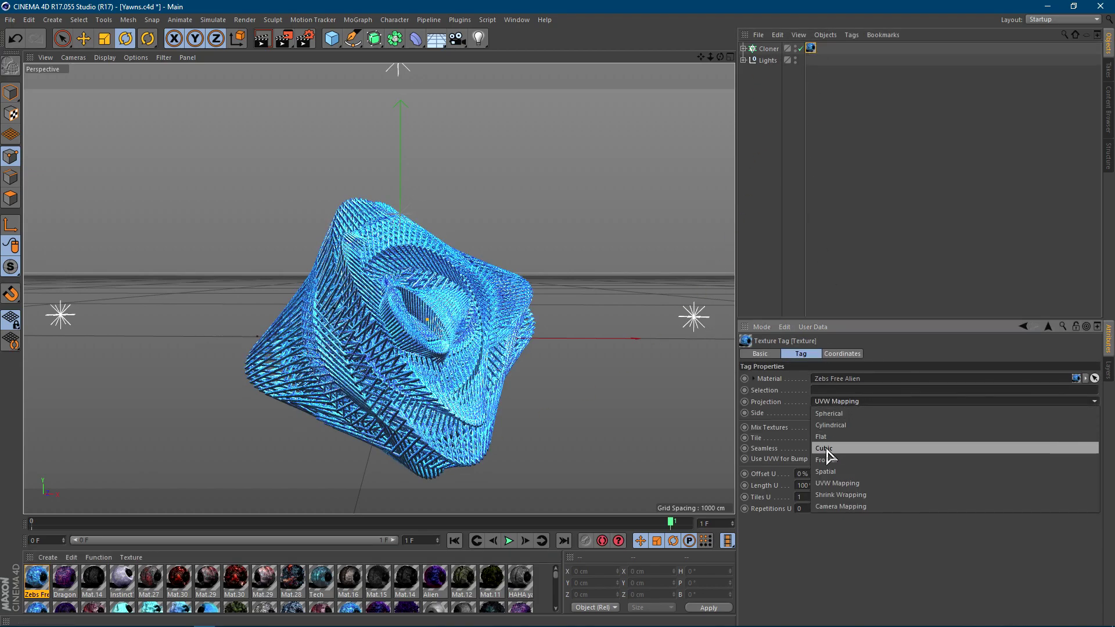
left_click(824, 448)
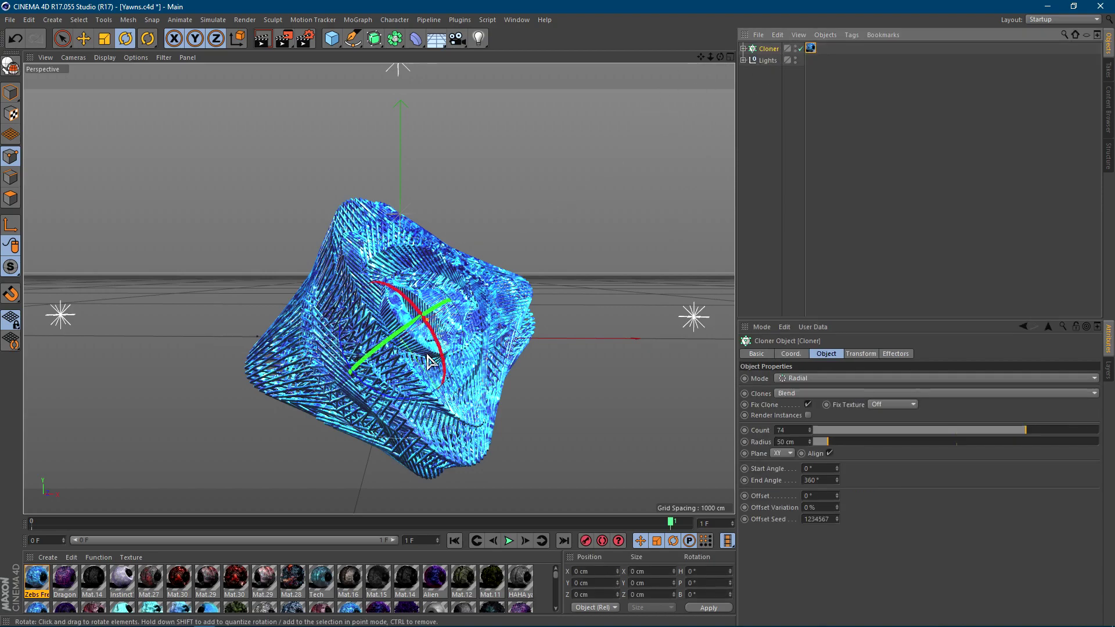
left_click_drag(428, 358, 581, 227)
key("ctrl+z")
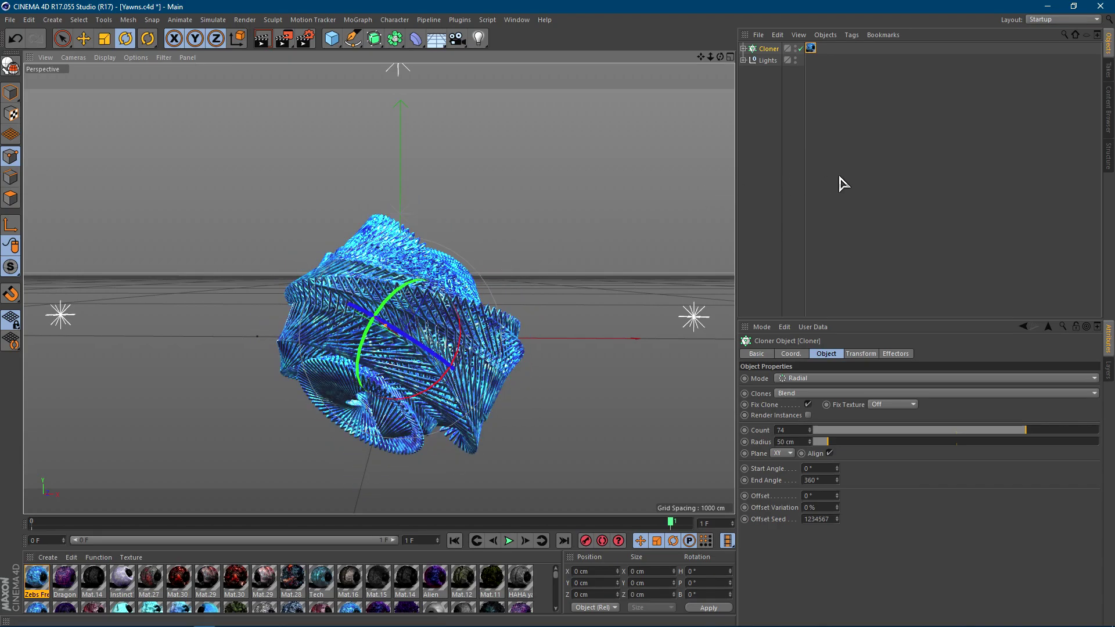